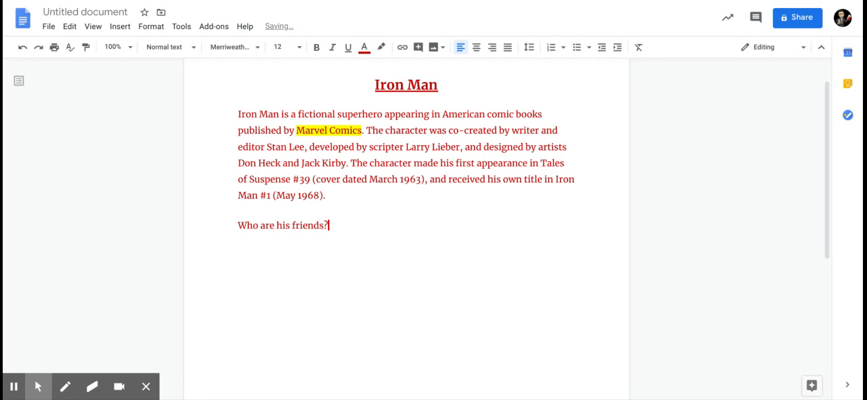
Start a new paragraph below the line "Who are his friends?".
{"action": "key", "text": "Return"}
{"action": "key", "text": "Return"}
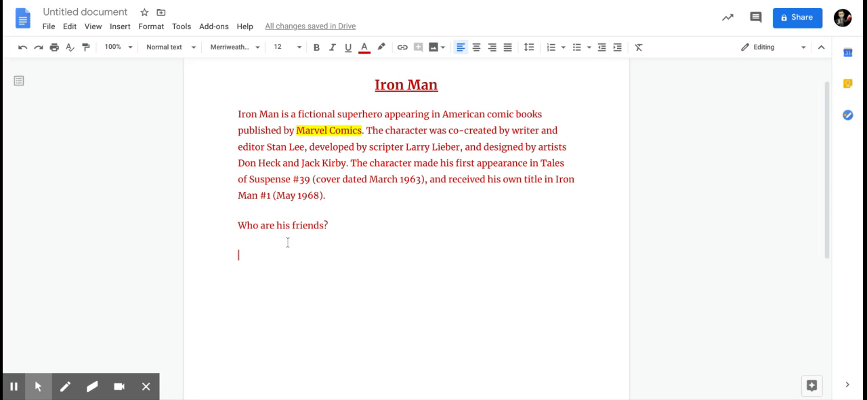
Try pasting the copied list of friends with its source formatting below the question, and undo the paste.
{"action": "right_click", "coordinate": [245, 255]}
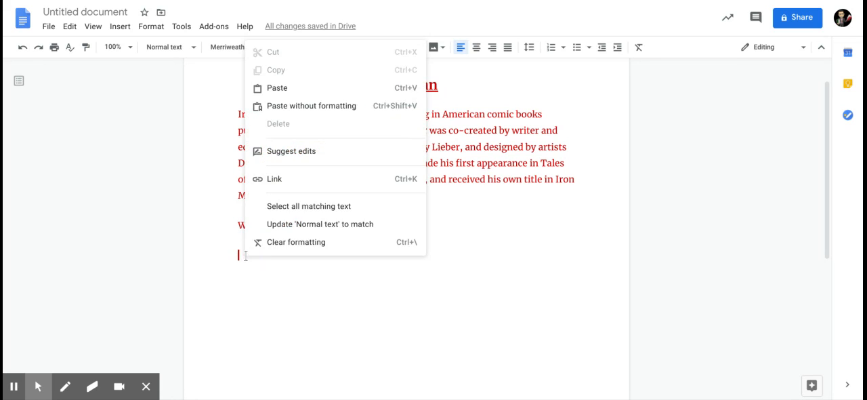
{"action": "left_click", "coordinate": [304, 94]}
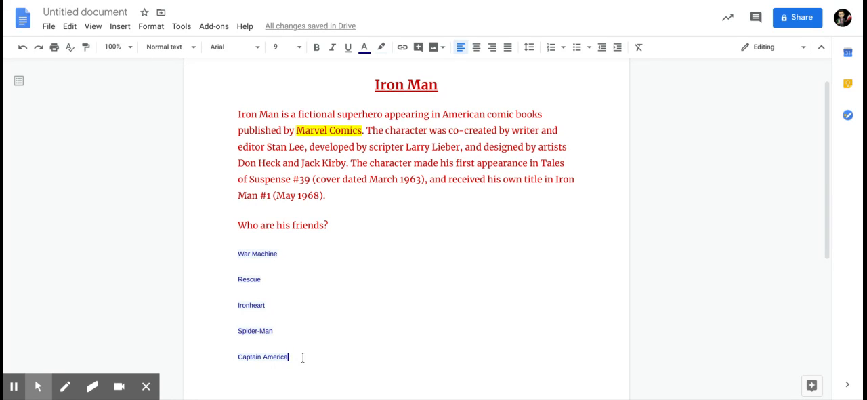
{"action": "left_click", "coordinate": [23, 47]}
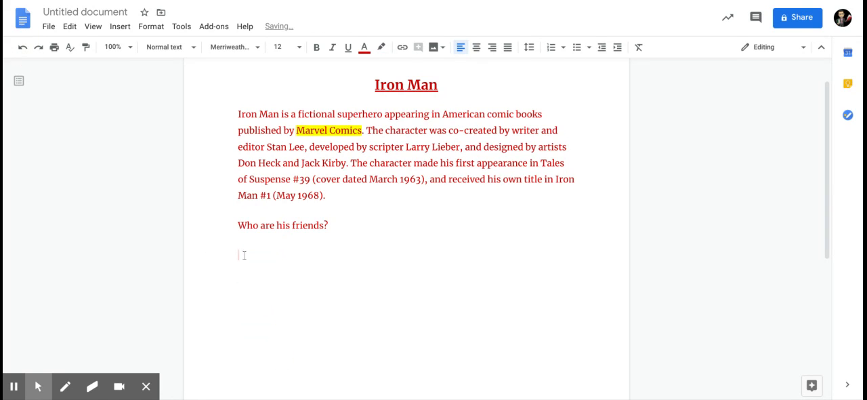
Paste the copied list of friends without formatting below "Who are his friends?" and make it a numbered list.
{"action": "right_click", "coordinate": [244, 255]}
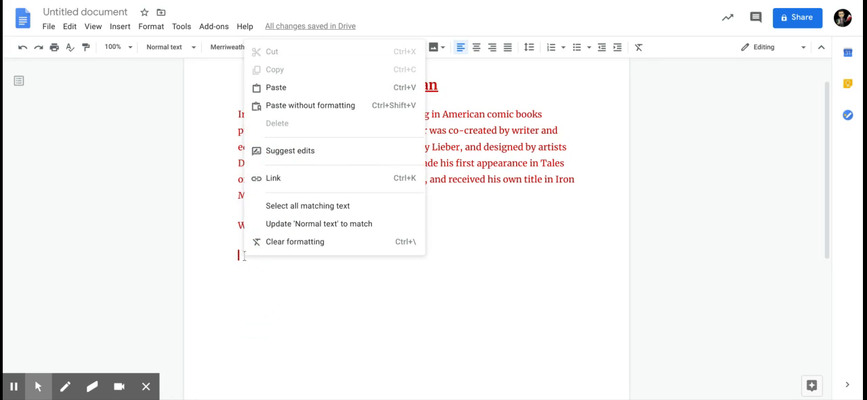
{"action": "left_click", "coordinate": [339, 105]}
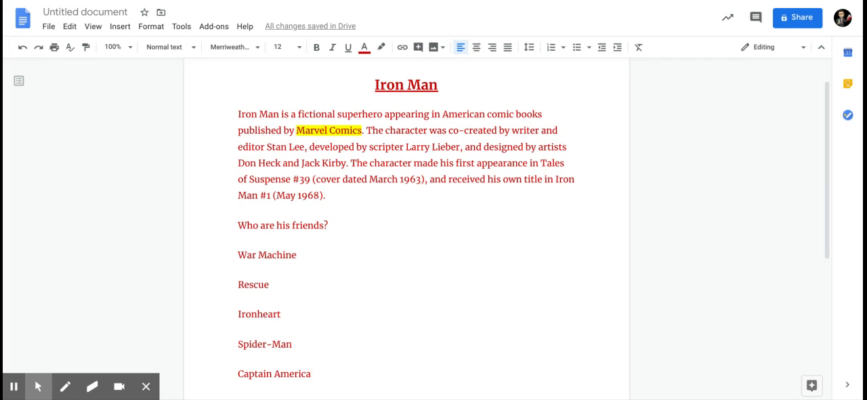
{"action": "left_click_drag", "start_coordinate": [335, 379], "coordinate": [228, 254]}
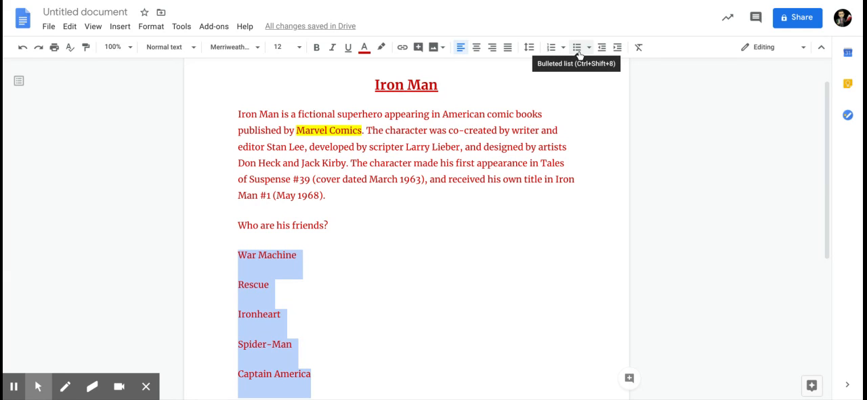
{"action": "left_click", "coordinate": [551, 52]}
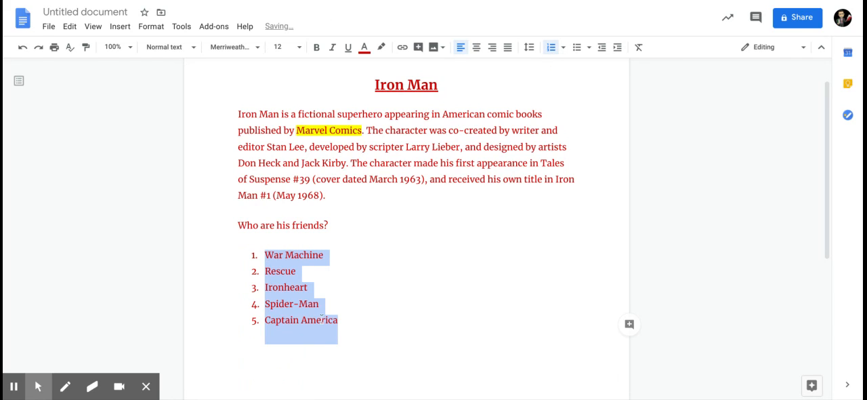
Add two more first names as items 6 and 7 after Captain America in the numbered list.
{"action": "left_click", "coordinate": [344, 321]}
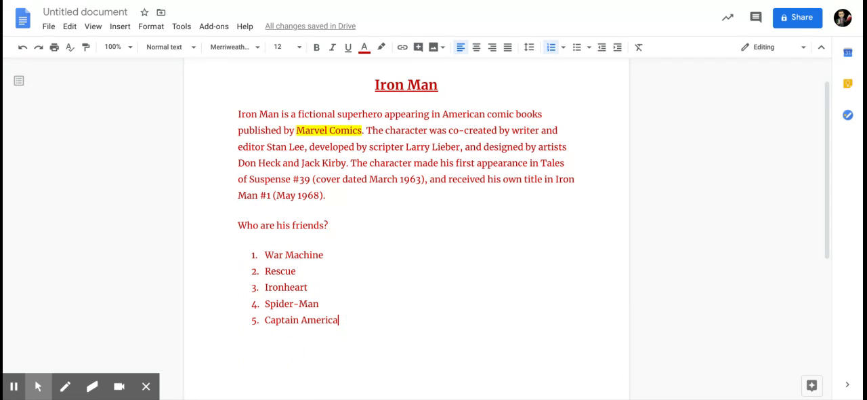
{"action": "key", "text": "Return"}
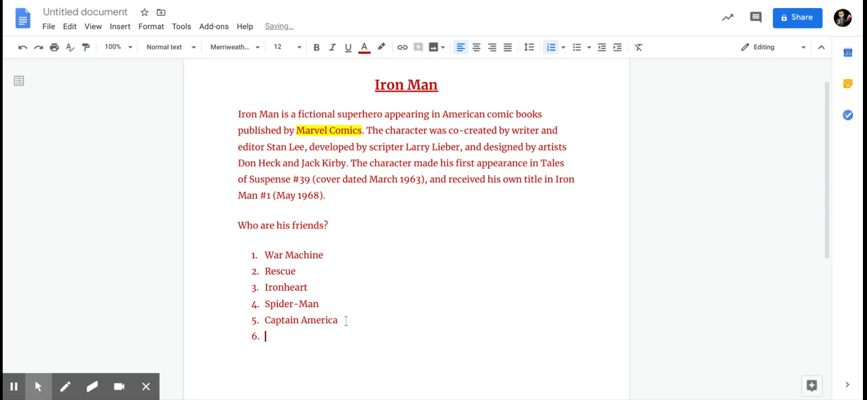
{"action": "type", "text": "Steve"}
{"action": "key", "text": "Return"}
{"action": "type", "text": "Kevin"}
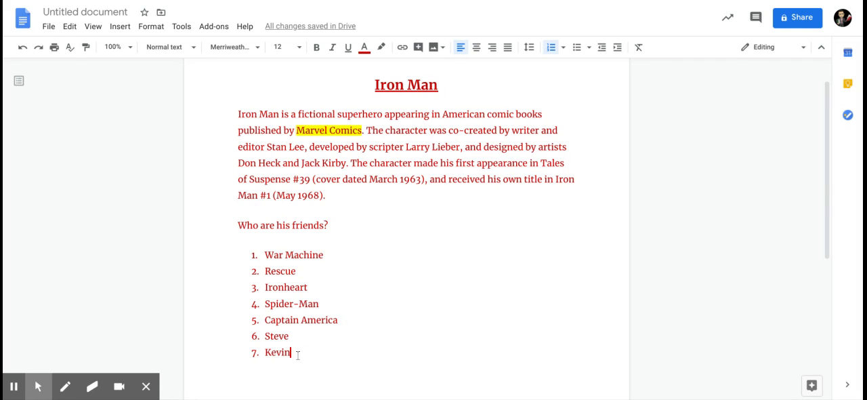
Delete the two added names and the empty item so the list ends at Captain America.
{"action": "left_click_drag", "start_coordinate": [294, 351], "coordinate": [265, 337]}
{"action": "key", "text": "BackSpace"}
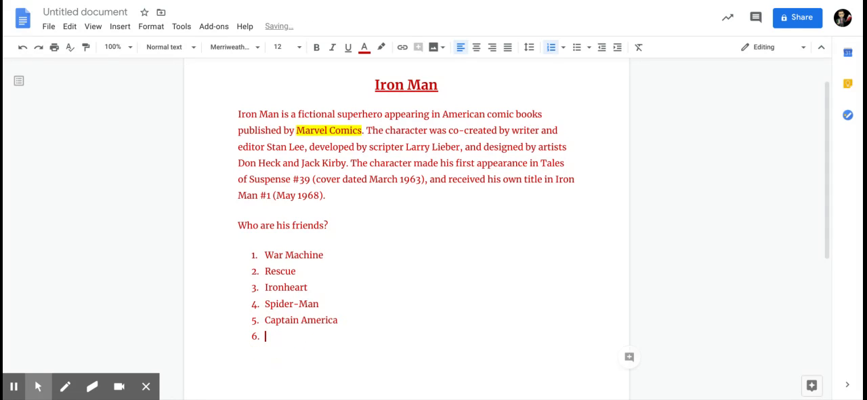
{"action": "key", "text": "BackSpace"}
{"action": "key", "text": "BackSpace"}
{"action": "key", "text": "BackSpace"}
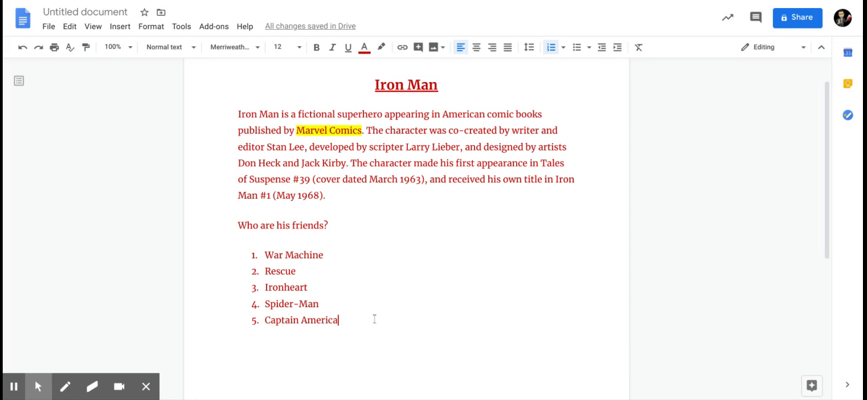
Change the numbering style of the whole friends list to capital letters (A, B, C).
{"action": "left_click_drag", "start_coordinate": [339, 339], "coordinate": [236, 252]}
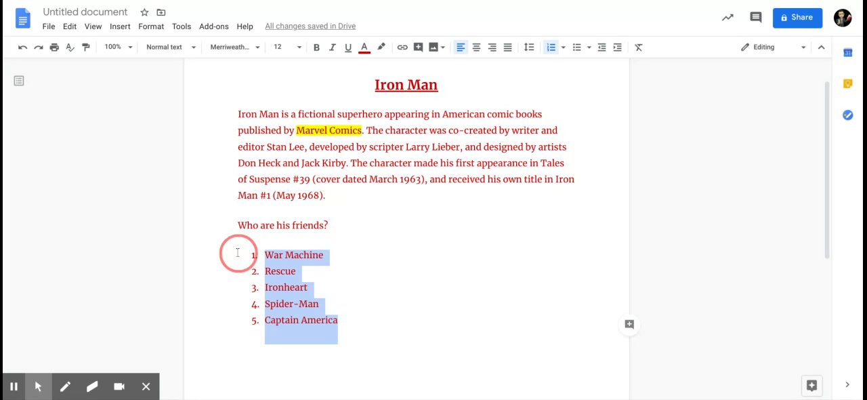
{"action": "left_click", "coordinate": [564, 47]}
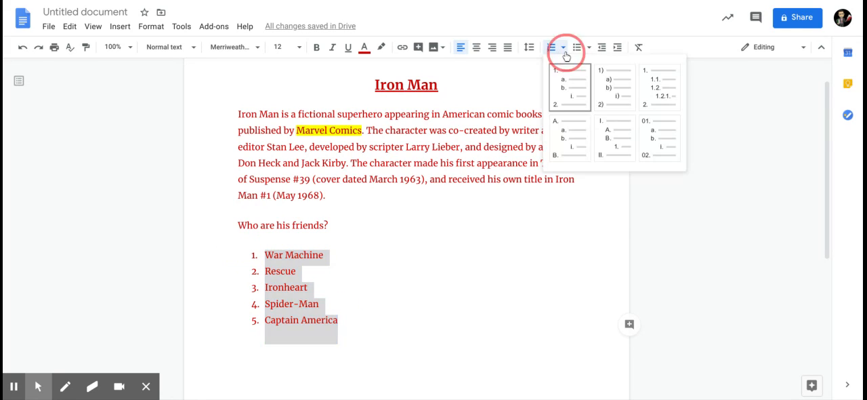
{"action": "left_click", "coordinate": [571, 134]}
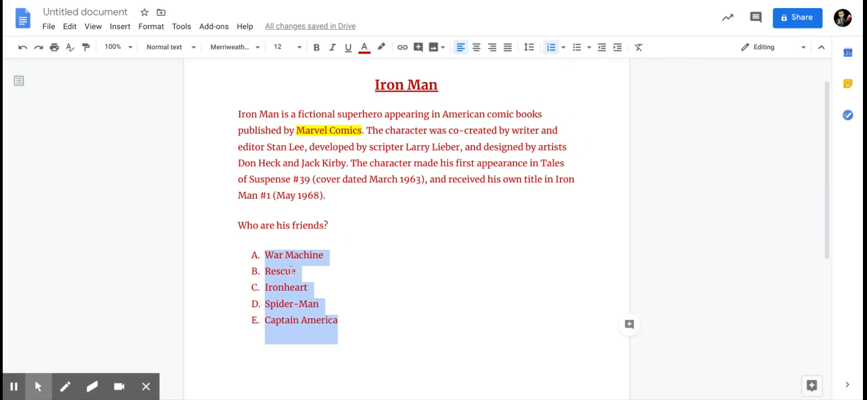
Remove the lettering from the friends list and make it a bulleted list with the standard round bullets.
{"action": "left_click", "coordinate": [551, 49]}
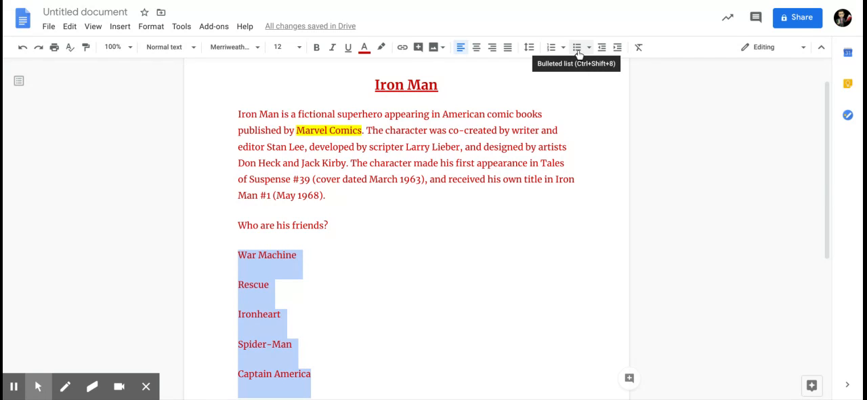
{"action": "left_click", "coordinate": [577, 49]}
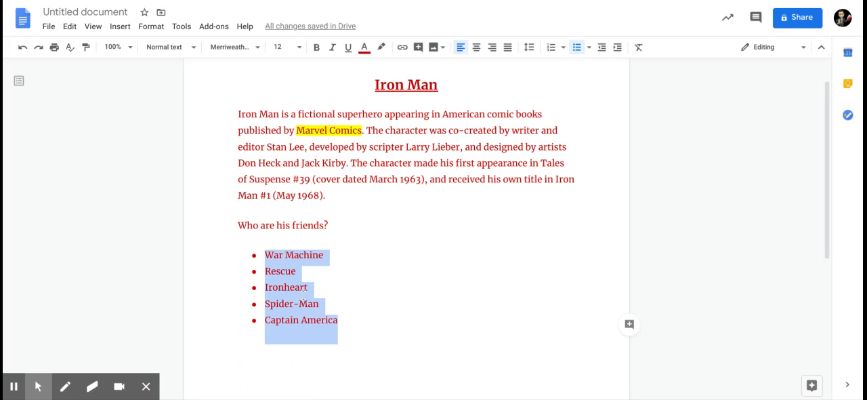
{"action": "left_click", "coordinate": [588, 48]}
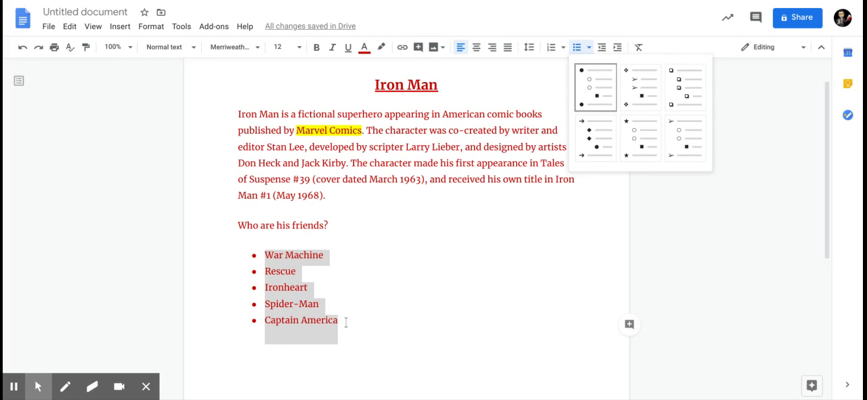
{"action": "left_click", "coordinate": [592, 32]}
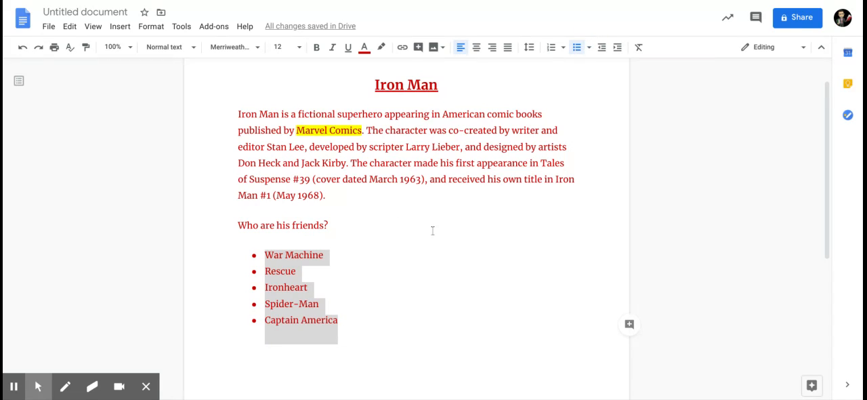
Try a larger indent and centre alignment on the bulleted list, and return it to its original left-aligned position.
{"action": "left_click", "coordinate": [616, 50]}
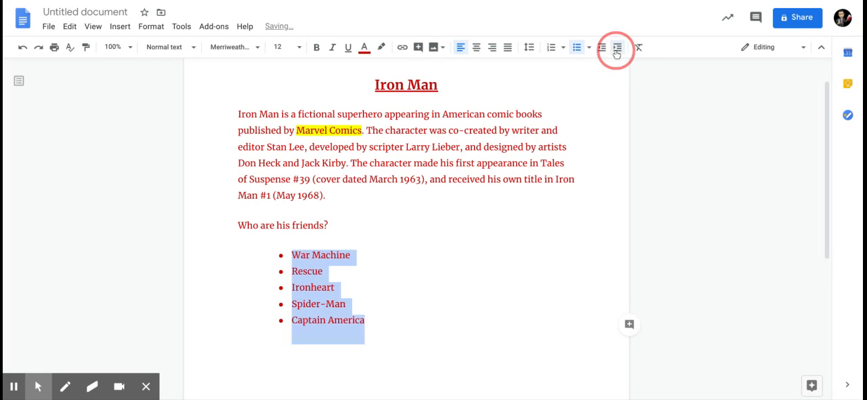
{"action": "left_click", "coordinate": [614, 51]}
{"action": "left_click", "coordinate": [605, 50]}
{"action": "left_click", "coordinate": [476, 47]}
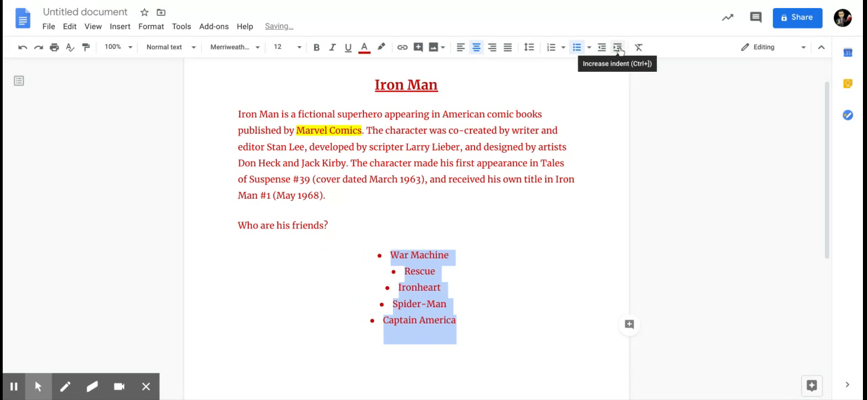
{"action": "left_click", "coordinate": [461, 48]}
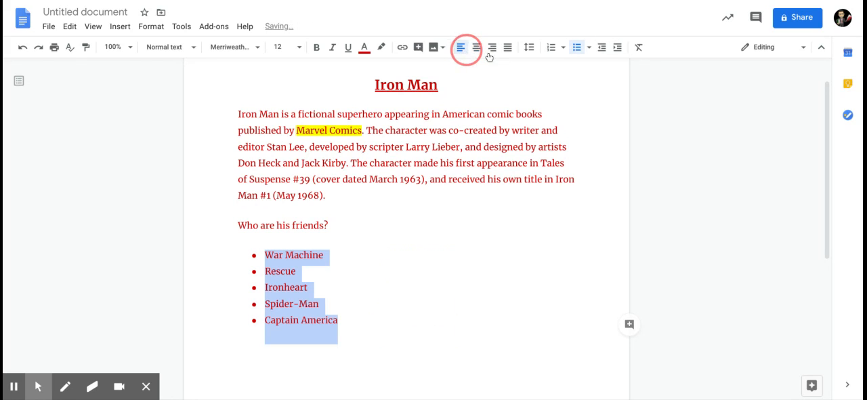
Adjust the bulleted list's indent so it sits one level further in than the default.
{"action": "left_click", "coordinate": [618, 48]}
{"action": "left_click", "coordinate": [618, 48]}
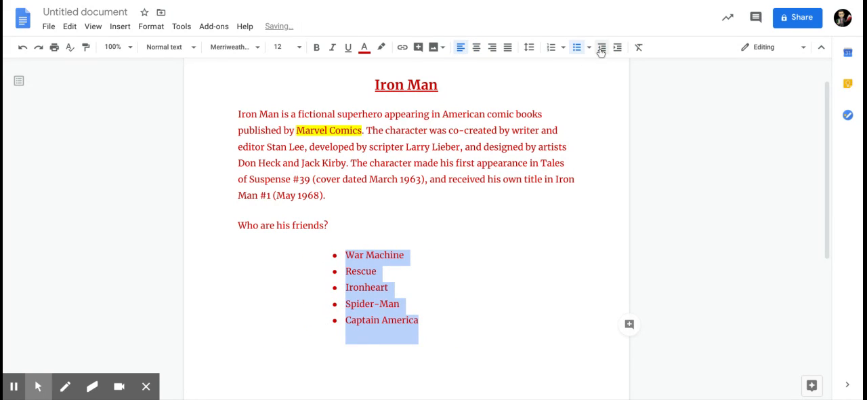
{"action": "left_click", "coordinate": [601, 52]}
{"action": "left_click", "coordinate": [601, 52]}
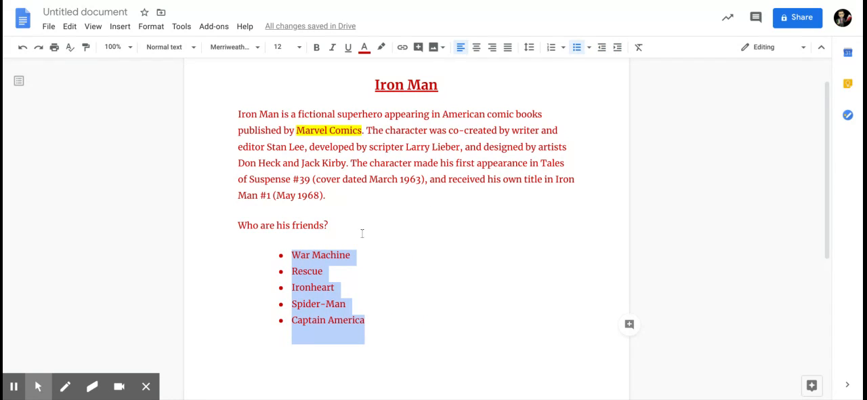
Try applying the Heading 1 style to the line "Who are his friends?", and undo it.
{"action": "left_click_drag", "start_coordinate": [352, 226], "coordinate": [234, 225]}
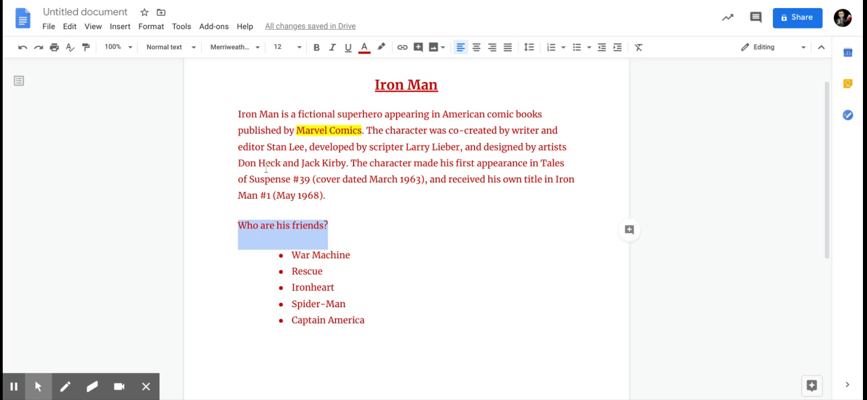
{"action": "left_click", "coordinate": [195, 53]}
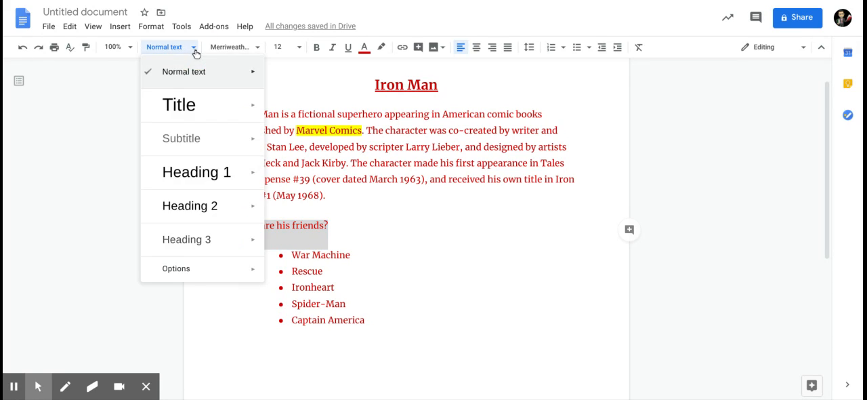
{"action": "mouse_move", "coordinate": [214, 174]}
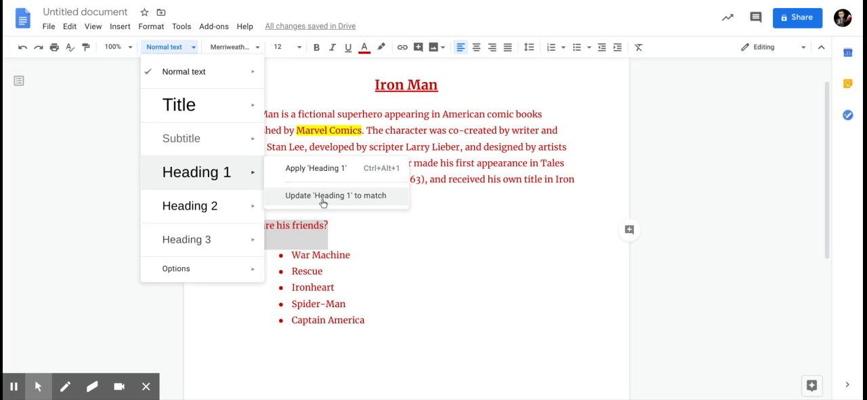
{"action": "left_click", "coordinate": [323, 170]}
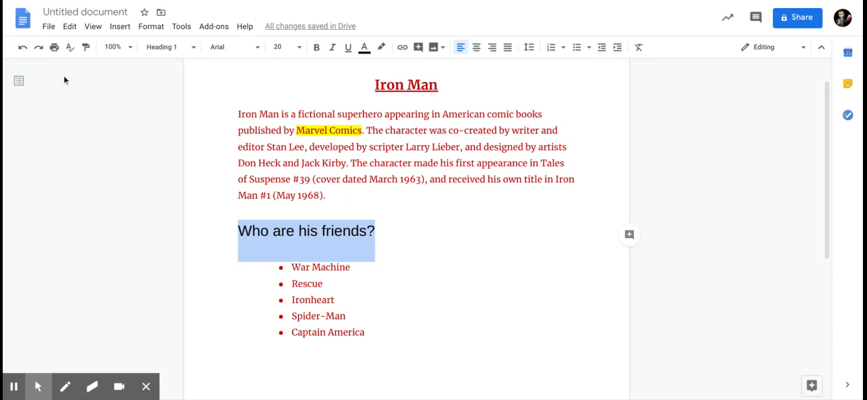
{"action": "left_click", "coordinate": [23, 47]}
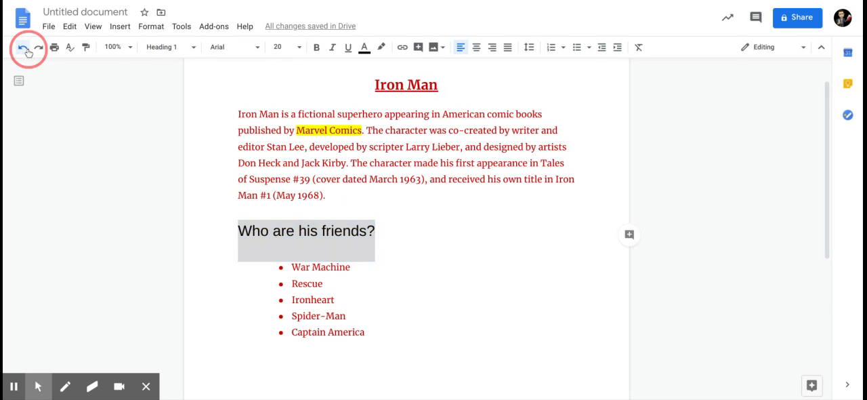
Update the Heading 1 style to match the existing formatting of "Who are his friends?".
{"action": "left_click", "coordinate": [173, 48]}
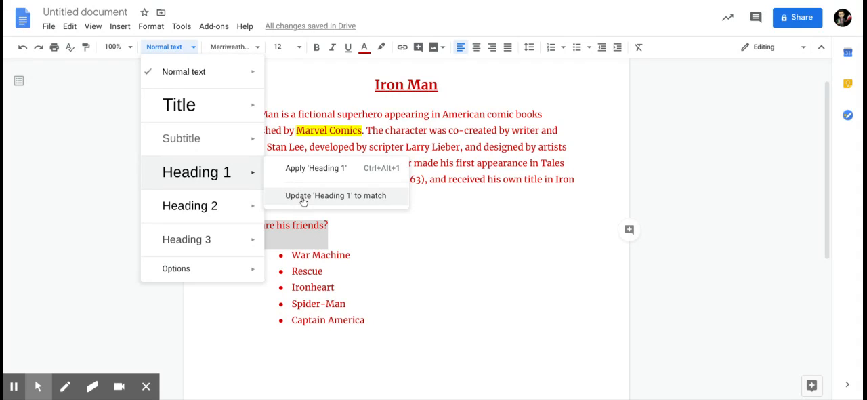
{"action": "left_click", "coordinate": [302, 196]}
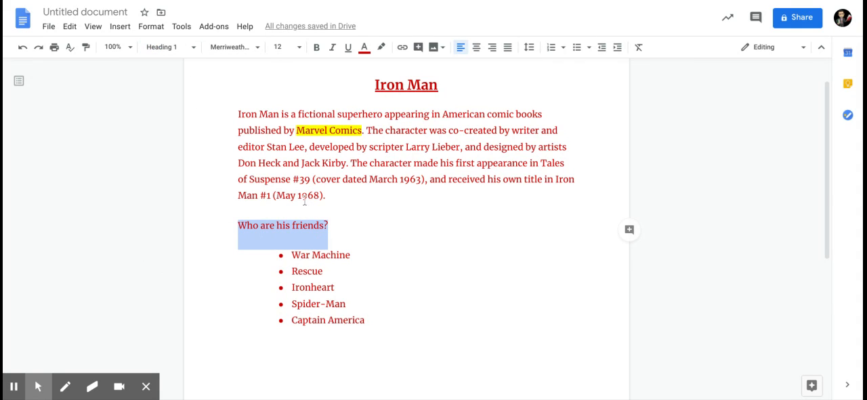
Add the line "Who is he?" as its own paragraph directly above the introductory Iron Man paragraph.
{"action": "left_click", "coordinate": [238, 114]}
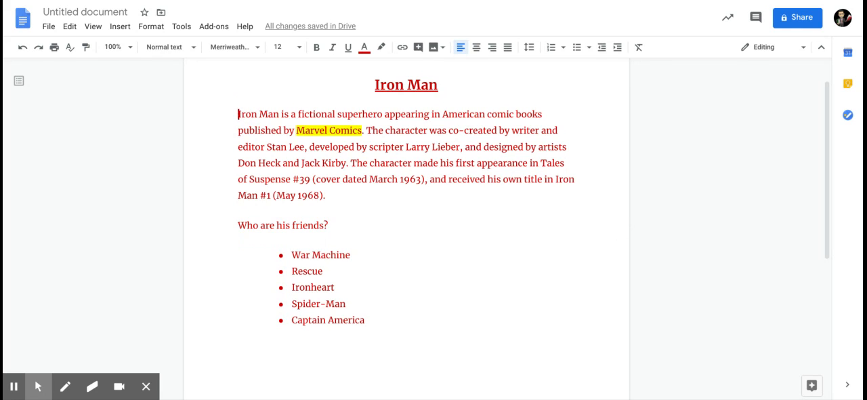
{"action": "key", "text": "Return"}
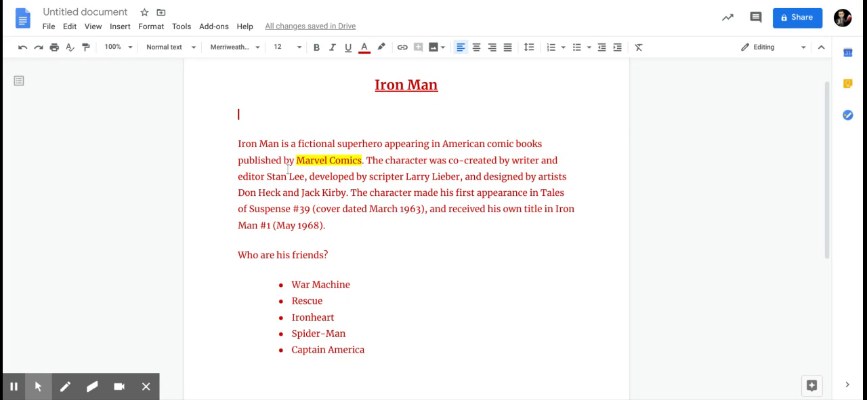
{"action": "type", "text": "Who"}
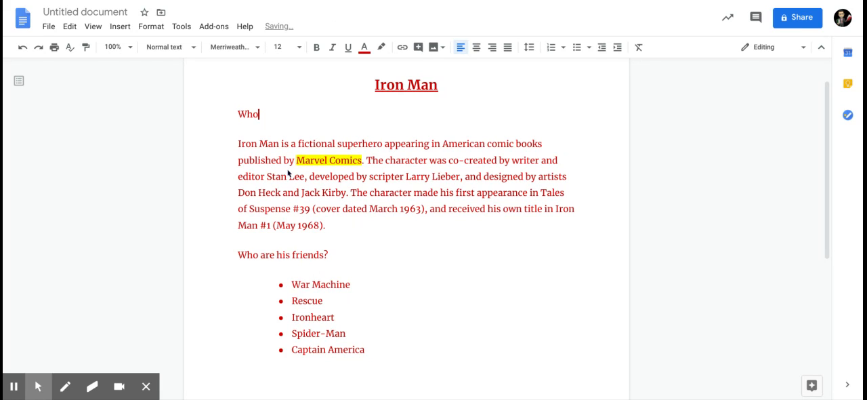
{"action": "type", "text": " is he?"}
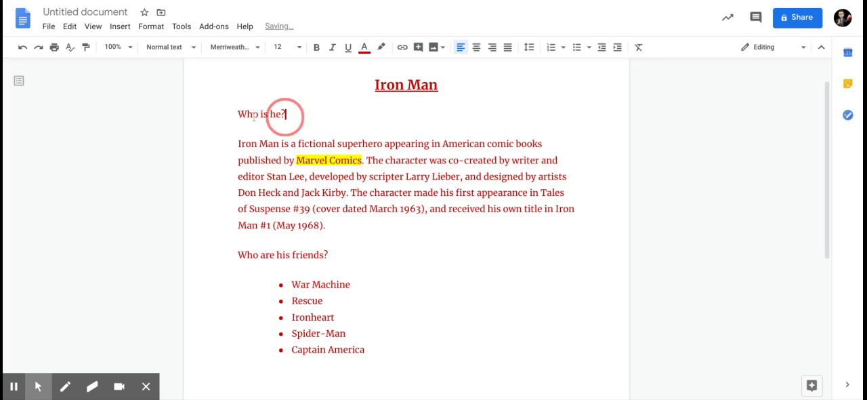
Apply the Heading 1 style to the line "Who is he?".
{"action": "left_click_drag", "start_coordinate": [287, 115], "coordinate": [231, 116]}
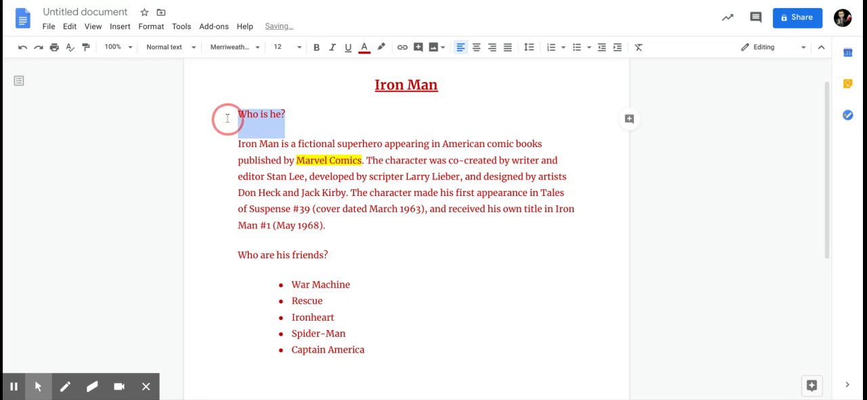
{"action": "left_click", "coordinate": [162, 48]}
{"action": "mouse_move", "coordinate": [201, 174]}
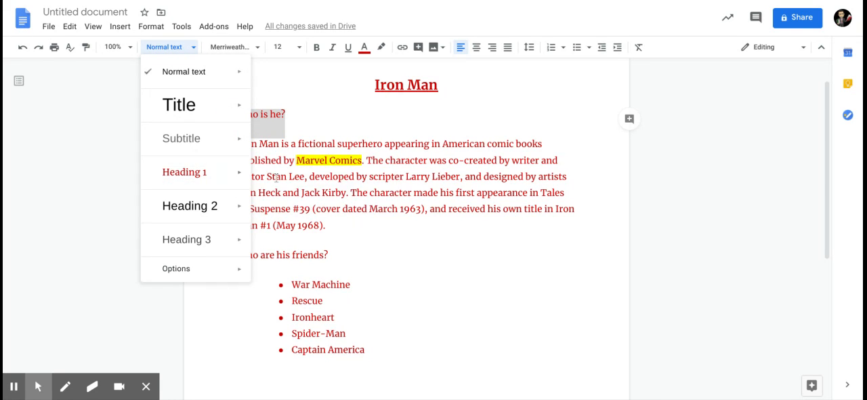
{"action": "left_click", "coordinate": [240, 175]}
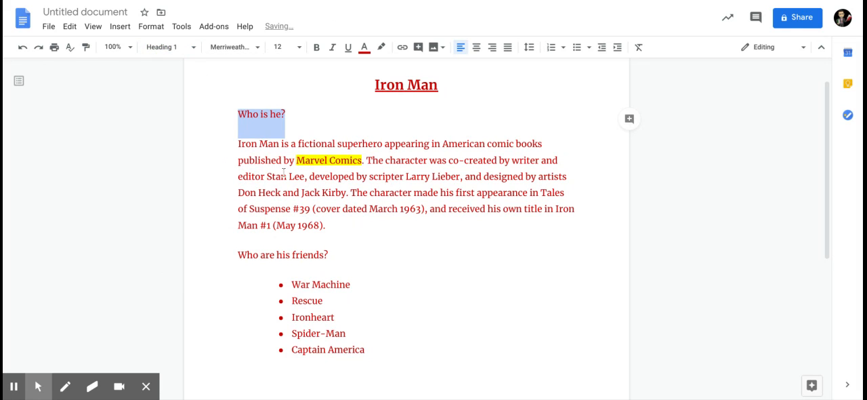
Insert a table of contents with page numbers on a new blank line between the title and the "Who is he?" heading.
{"action": "left_click", "coordinate": [239, 118]}
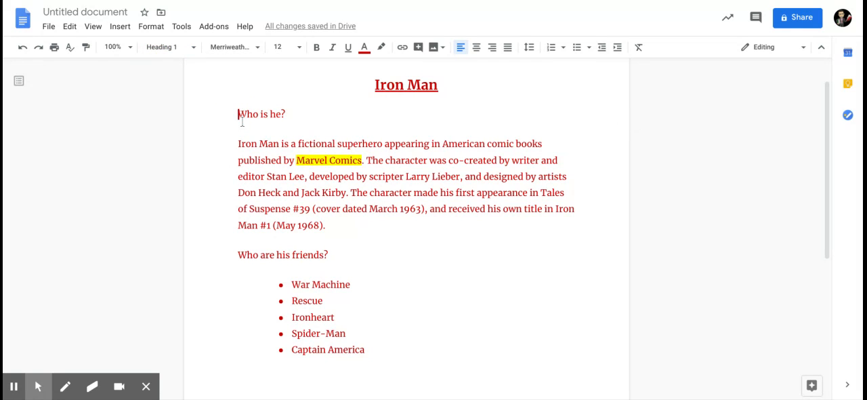
{"action": "key", "text": "Return"}
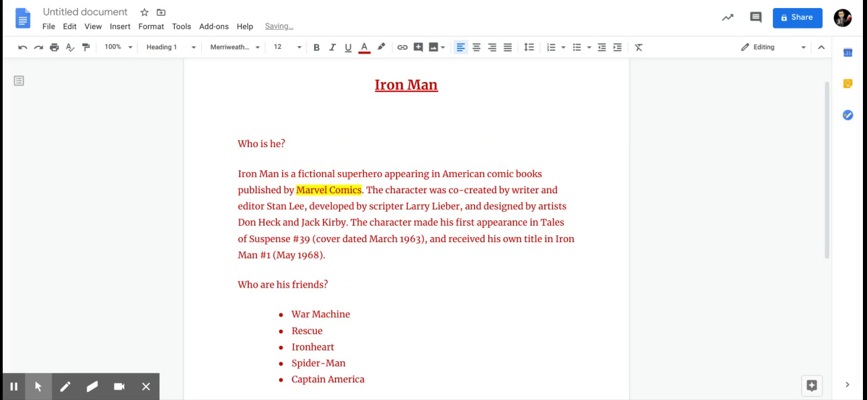
{"action": "key", "text": "Up"}
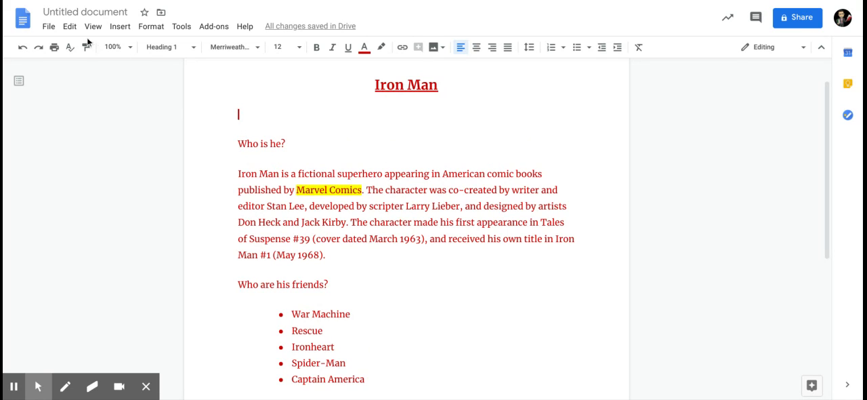
{"action": "left_click", "coordinate": [120, 26]}
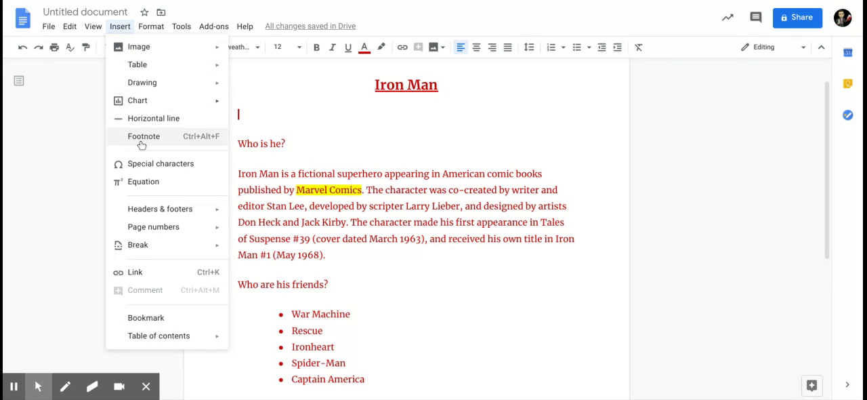
{"action": "left_click", "coordinate": [173, 343]}
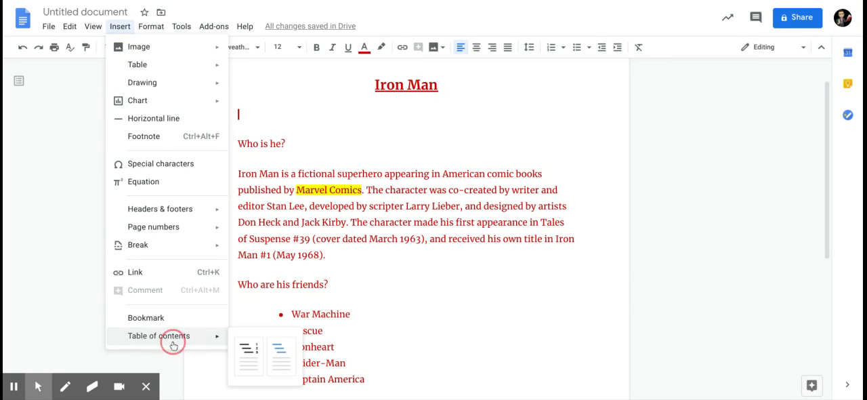
{"action": "left_click", "coordinate": [246, 349]}
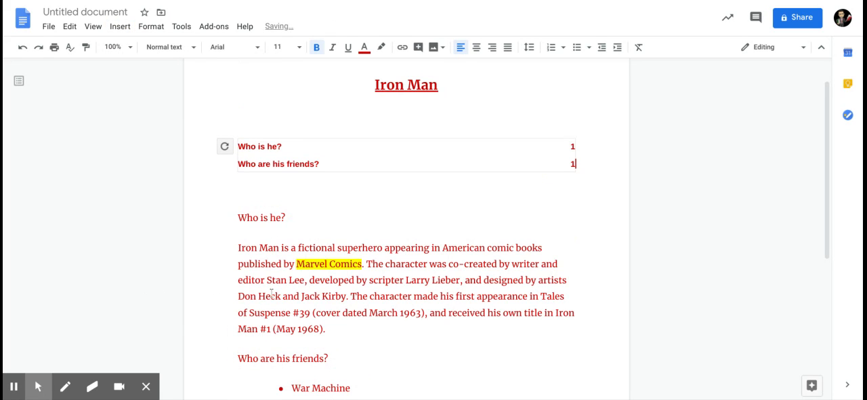
Follow the table of contents link to the "Who are his friends?" section and look over the document.
{"action": "left_click", "coordinate": [265, 171]}
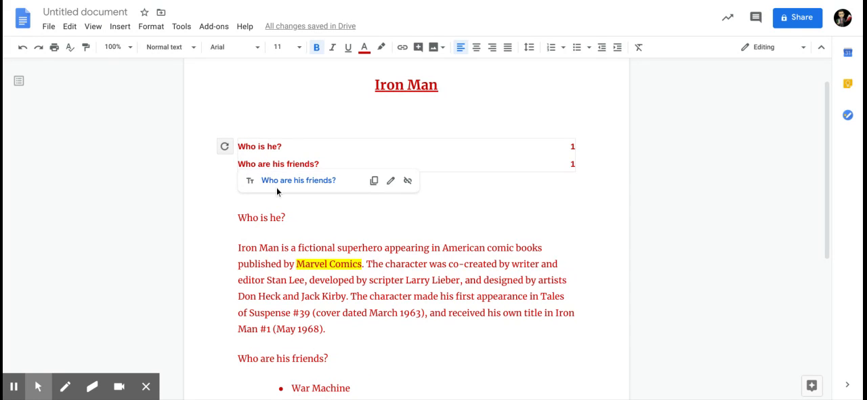
{"action": "left_click", "coordinate": [278, 184]}
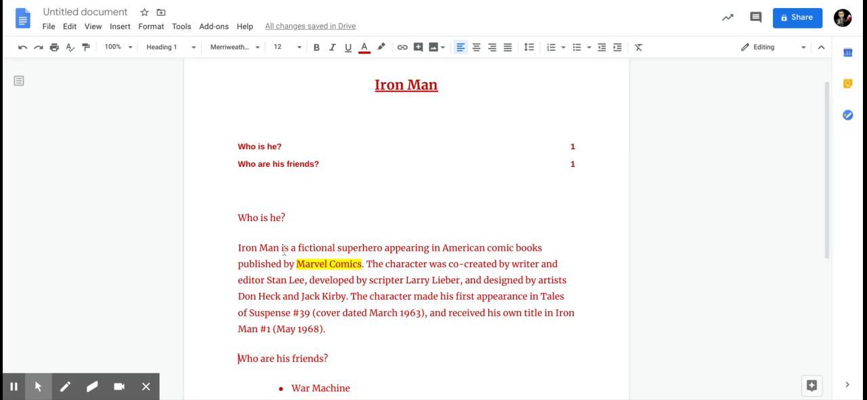
{"action": "scroll", "coordinate": [356, 330], "scroll_direction": "down", "scroll_amount": 1}
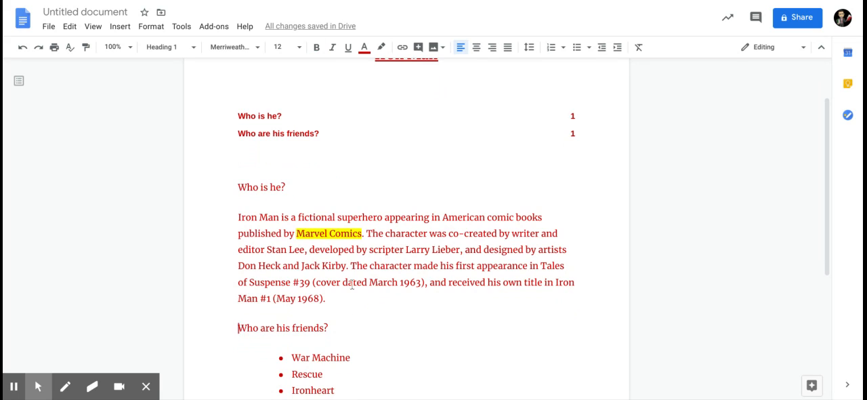
{"action": "scroll", "coordinate": [351, 284], "scroll_direction": "up", "scroll_amount": 1}
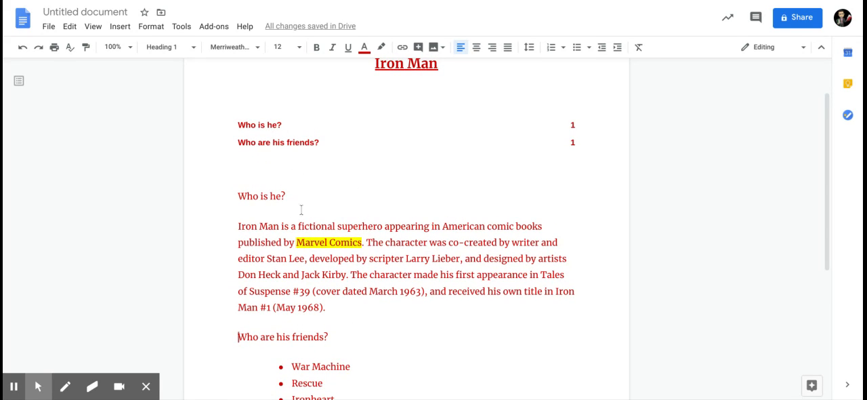
Select the "Who is he?" heading above the introductory paragraph.
{"action": "left_click_drag", "start_coordinate": [299, 196], "coordinate": [238, 197]}
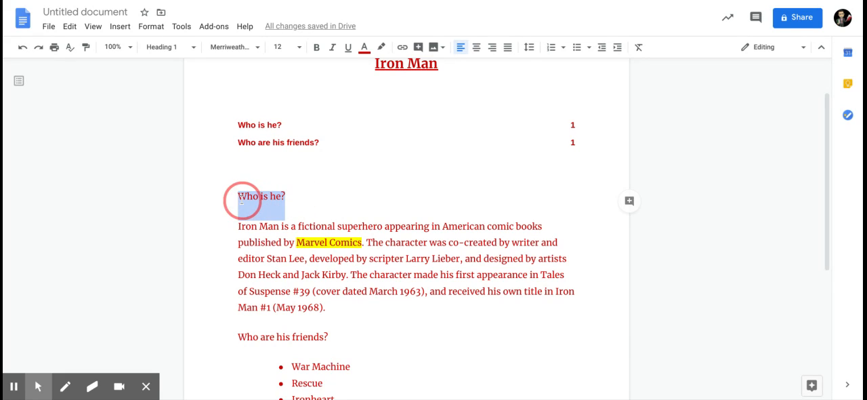